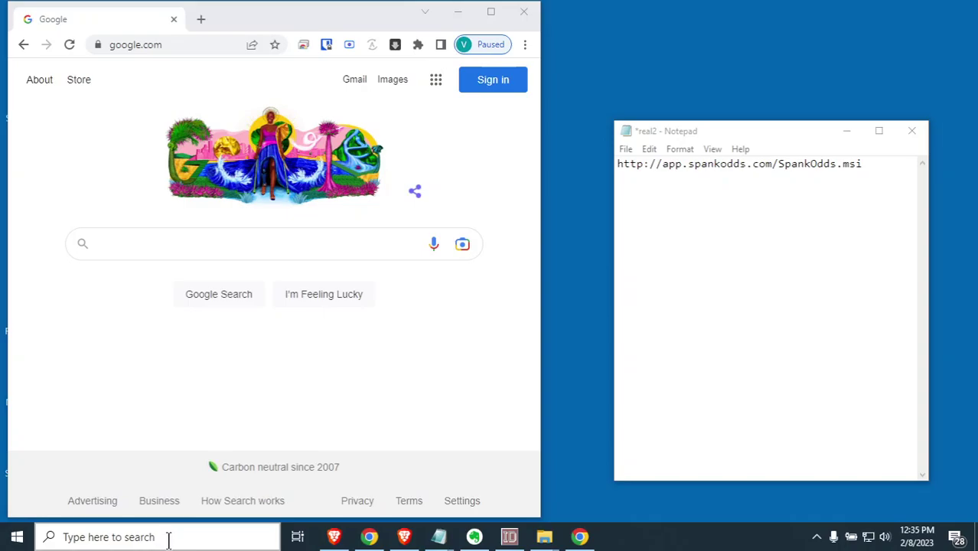
Step: Open Control Panel through a Windows search and go to Programs and Features
{"action": "left_click", "coordinate": [170, 537]}
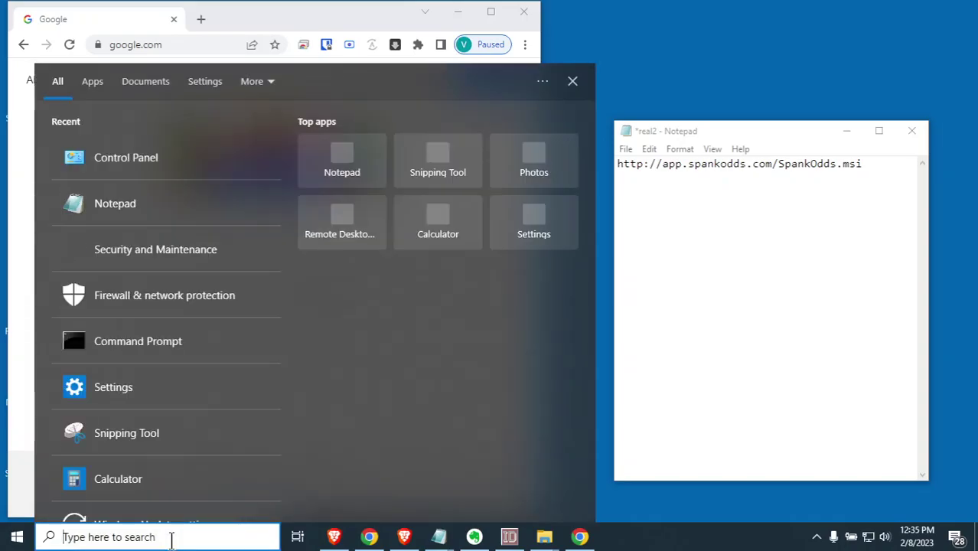
{"action": "type", "text": "control "}
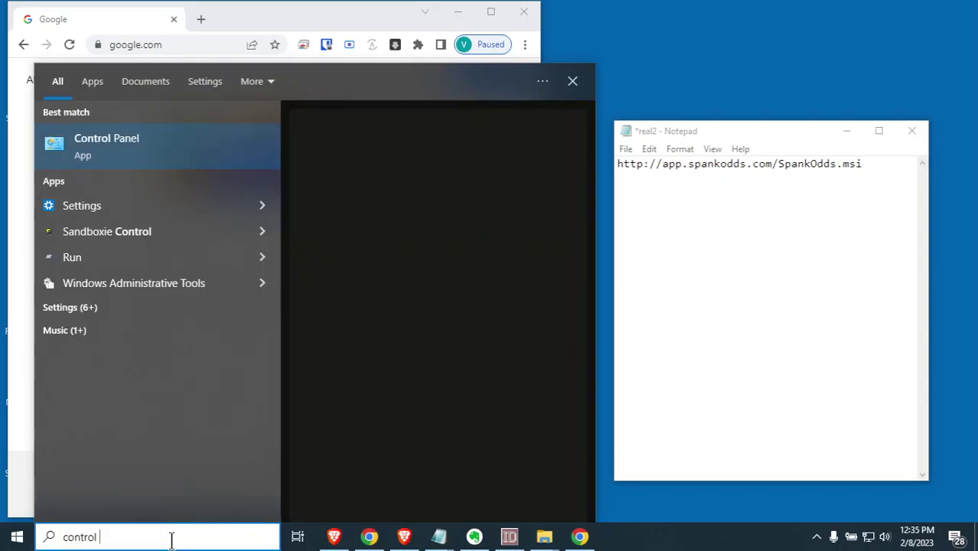
{"action": "type", "text": "panel"}
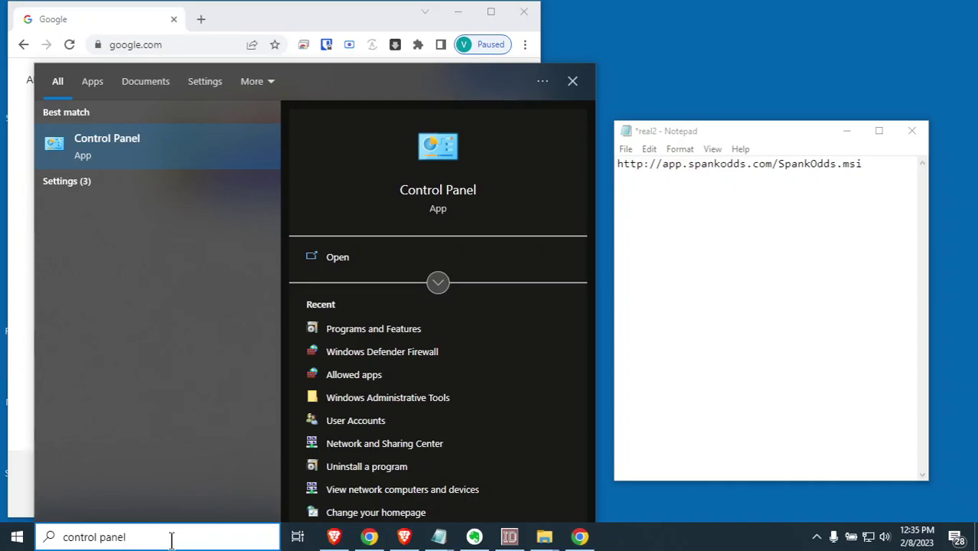
{"action": "type", "text": "a"}
{"action": "key", "text": "BackSpace"}
{"action": "key", "text": "Return"}
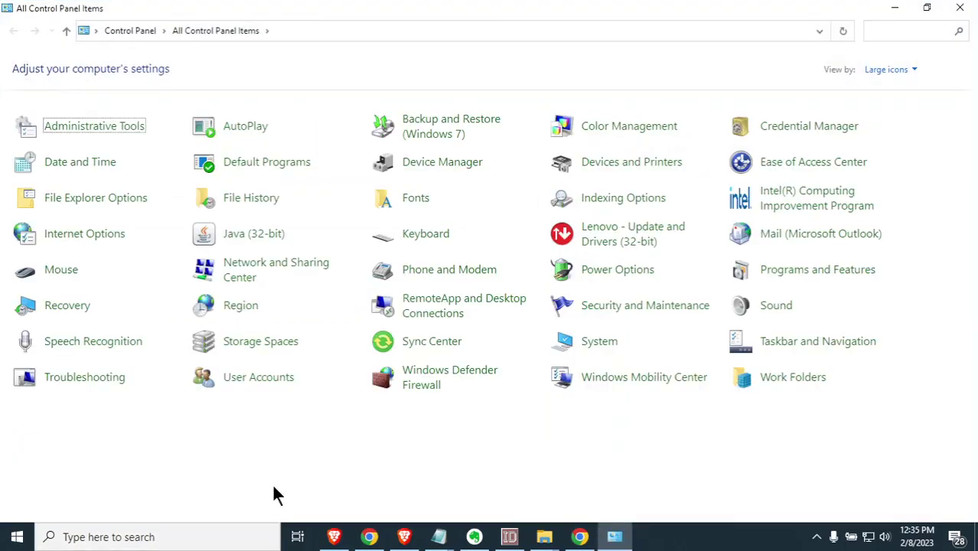
{"action": "left_click", "coordinate": [908, 68]}
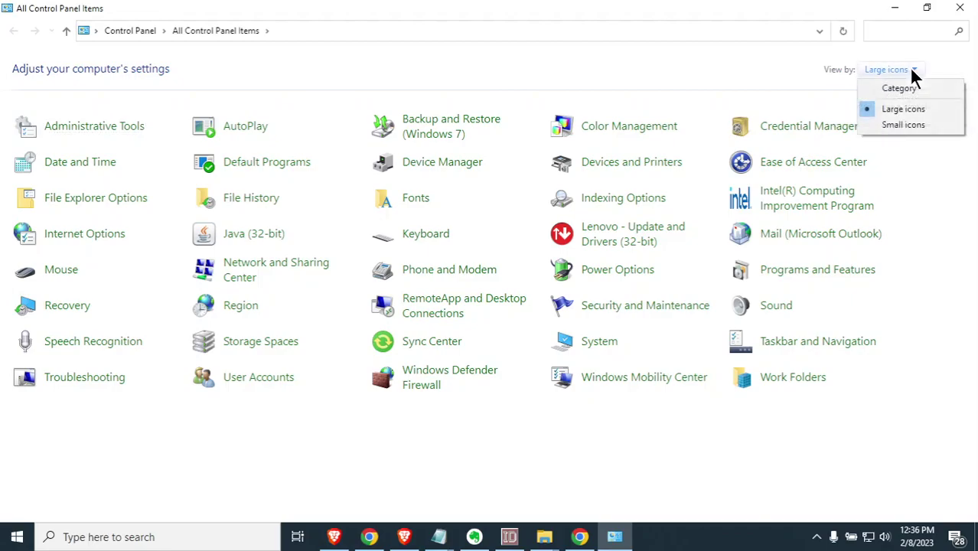
{"action": "left_click", "coordinate": [790, 81]}
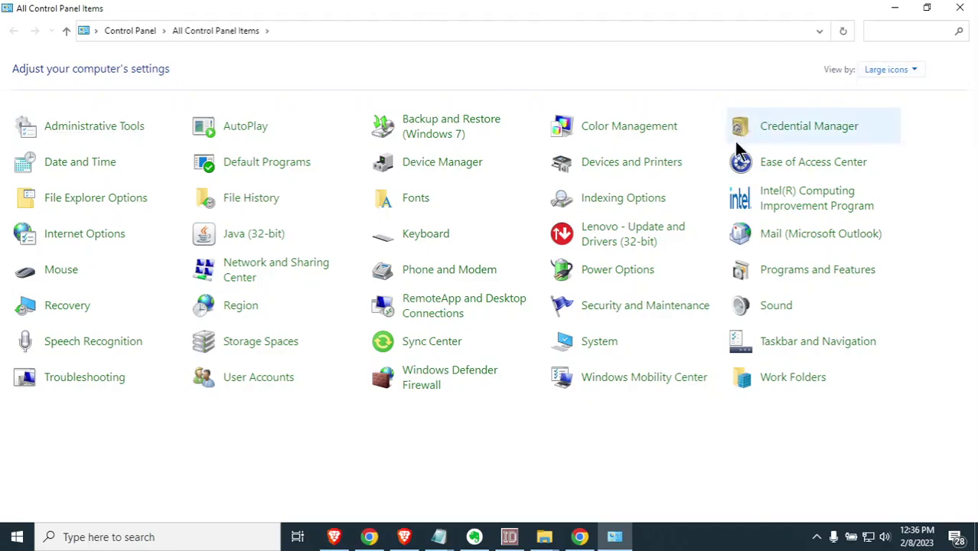
{"action": "left_click", "coordinate": [810, 272]}
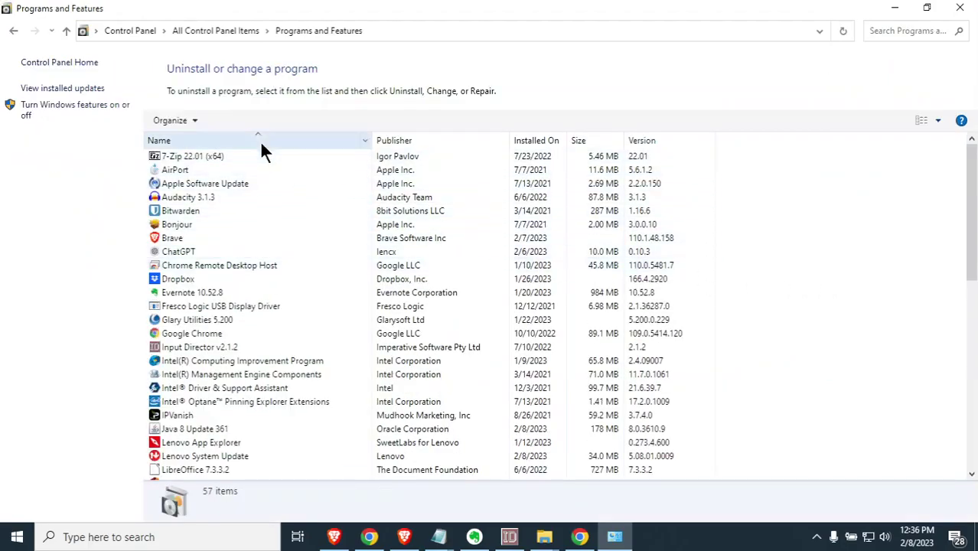
Step: Uninstall Java 8 Update 361 from the list of installed programs and confirm the removal
{"action": "scroll", "coordinate": [229, 258], "scroll_direction": "down", "scroll_amount": 4}
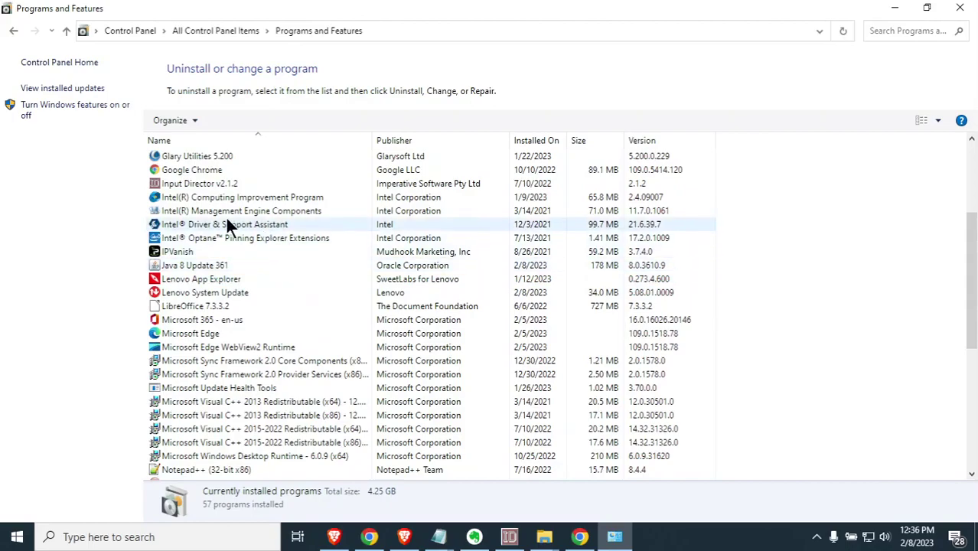
{"action": "left_click", "coordinate": [213, 265]}
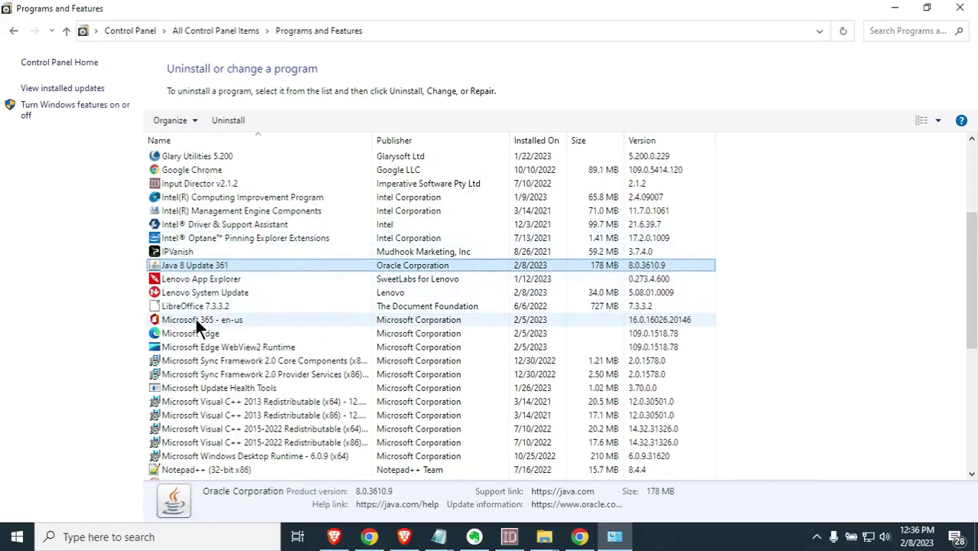
{"action": "right_click", "coordinate": [194, 261]}
{"action": "left_click", "coordinate": [227, 270]}
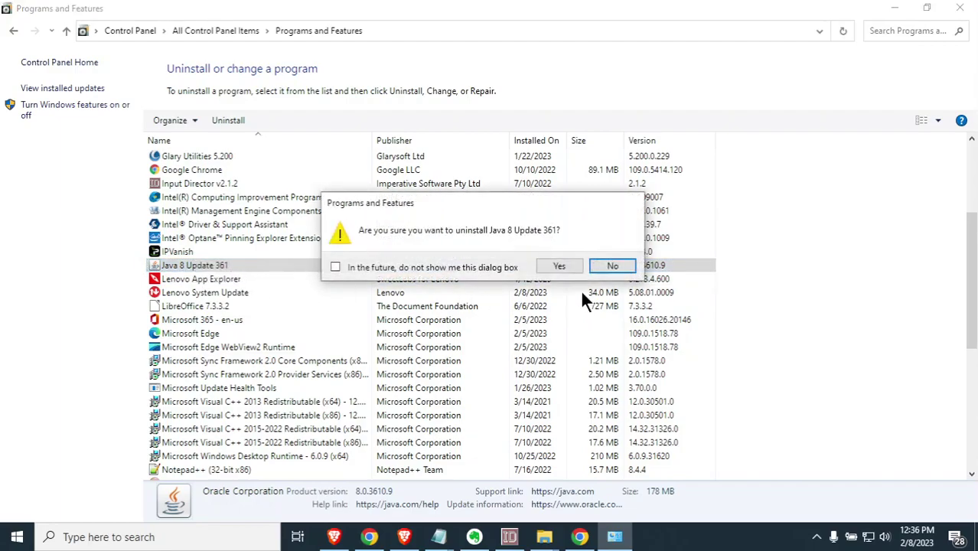
{"action": "left_click", "coordinate": [555, 265]}
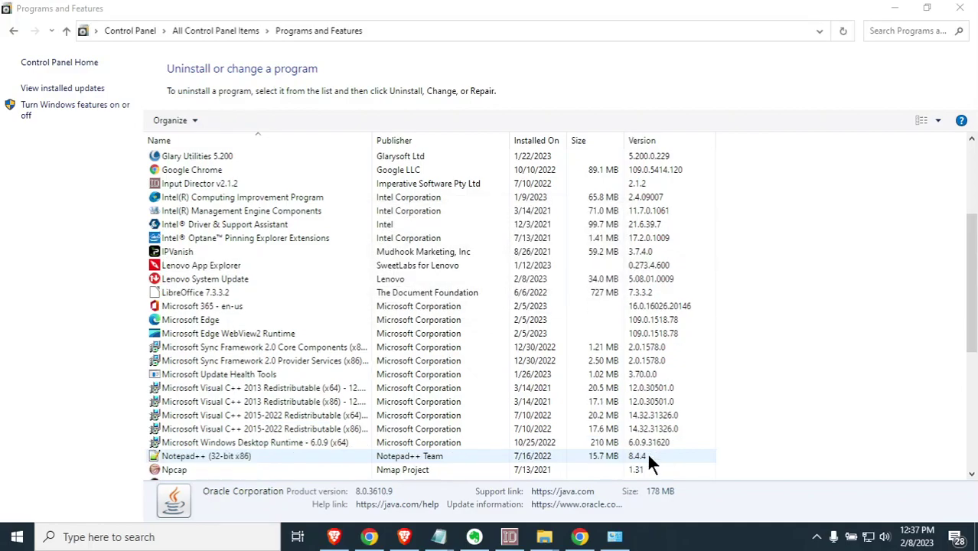
Step: Uninstall SpankOdds from the list of installed programs, confirm the removal and close Programs and Features
{"action": "scroll", "coordinate": [503, 319], "scroll_direction": "down", "scroll_amount": 3}
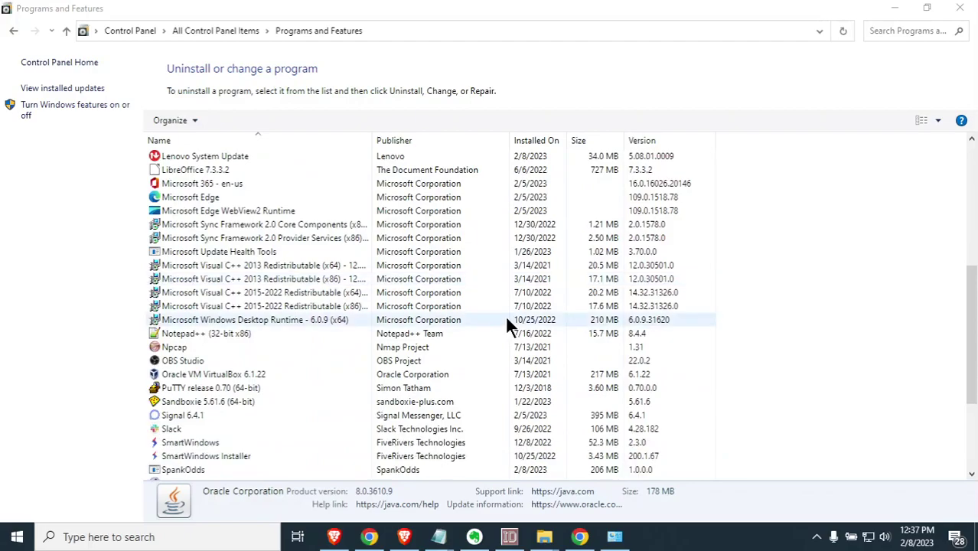
{"action": "scroll", "coordinate": [506, 321], "scroll_direction": "down", "scroll_amount": 4}
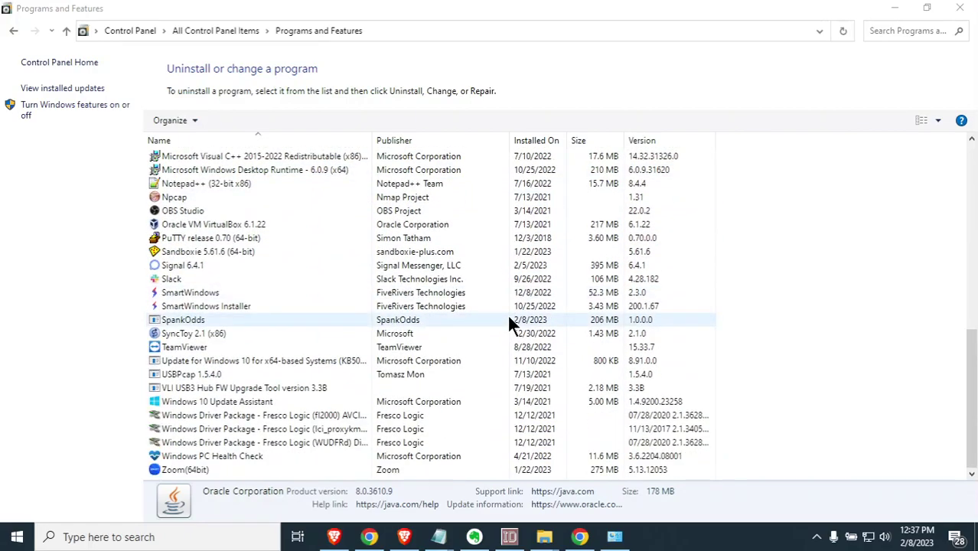
{"action": "left_click", "coordinate": [195, 319]}
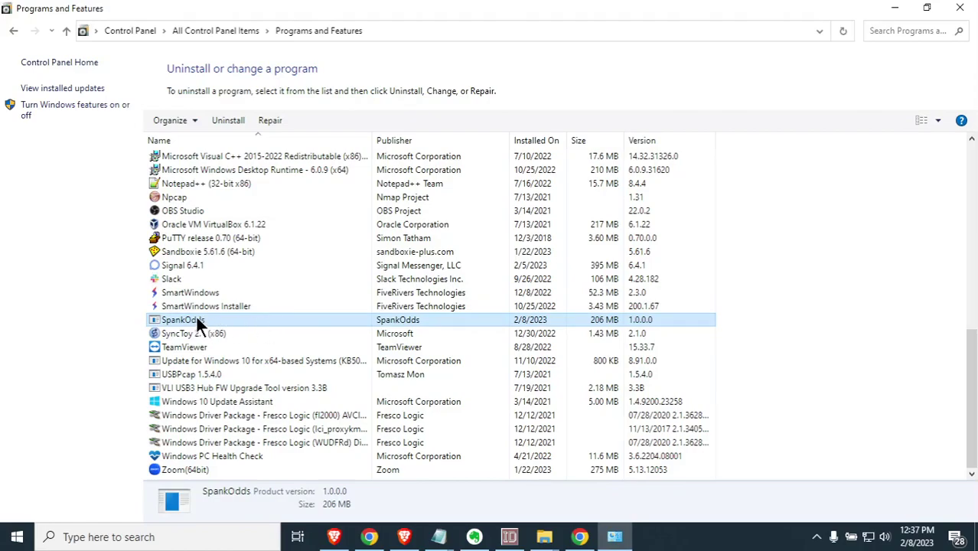
{"action": "right_click", "coordinate": [195, 322]}
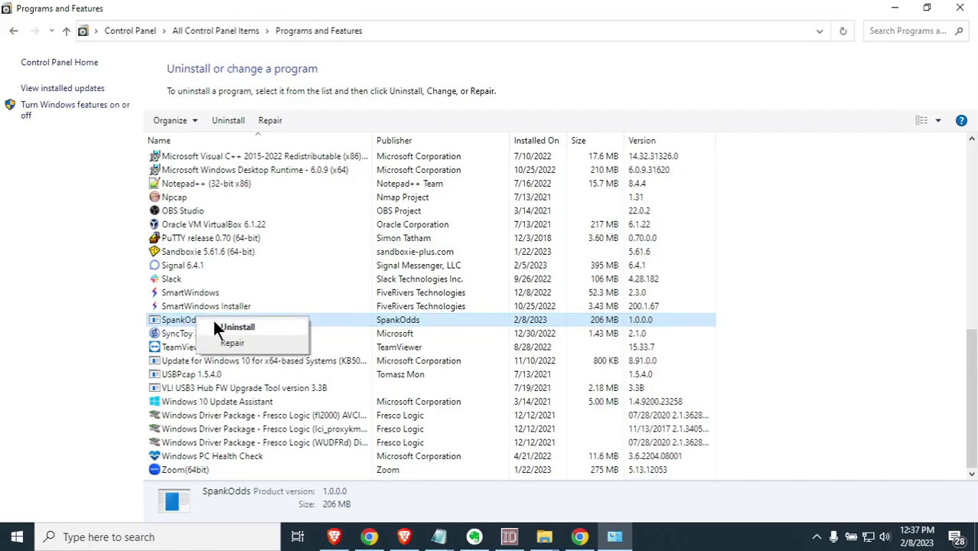
{"action": "left_click", "coordinate": [235, 326]}
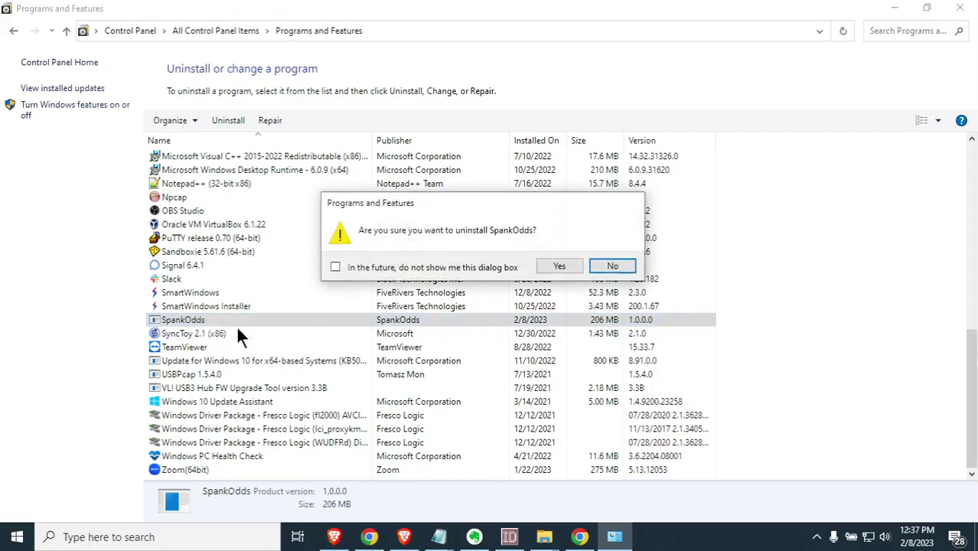
{"action": "left_click", "coordinate": [559, 266]}
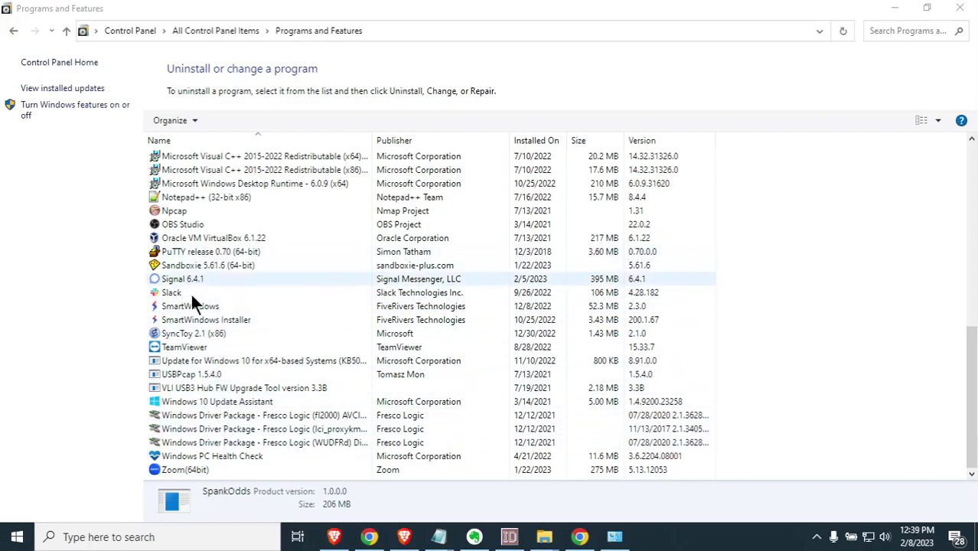
{"action": "left_click", "coordinate": [961, 10]}
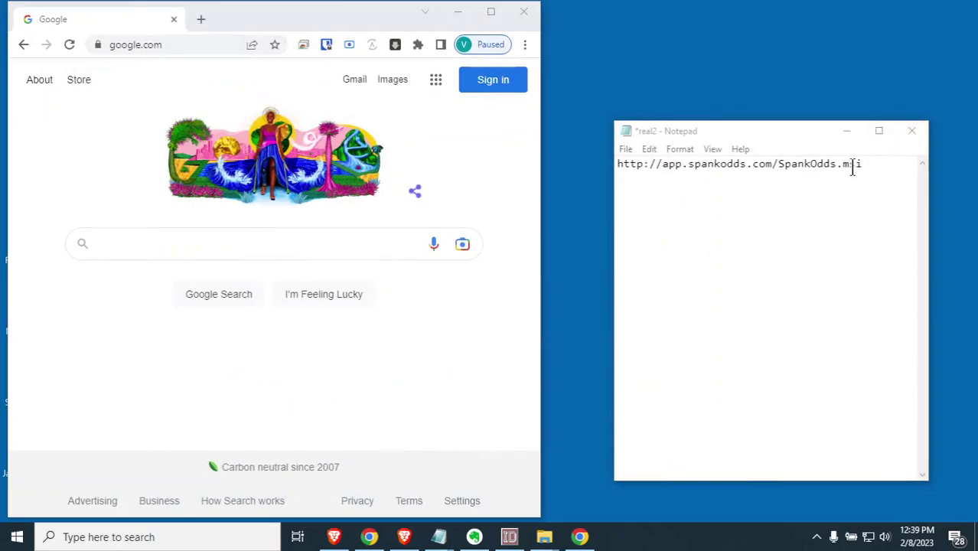
Step: Reopen Control Panel in Category view and go to Windows Defender Firewall under System and Security
{"action": "left_click", "coordinate": [135, 540]}
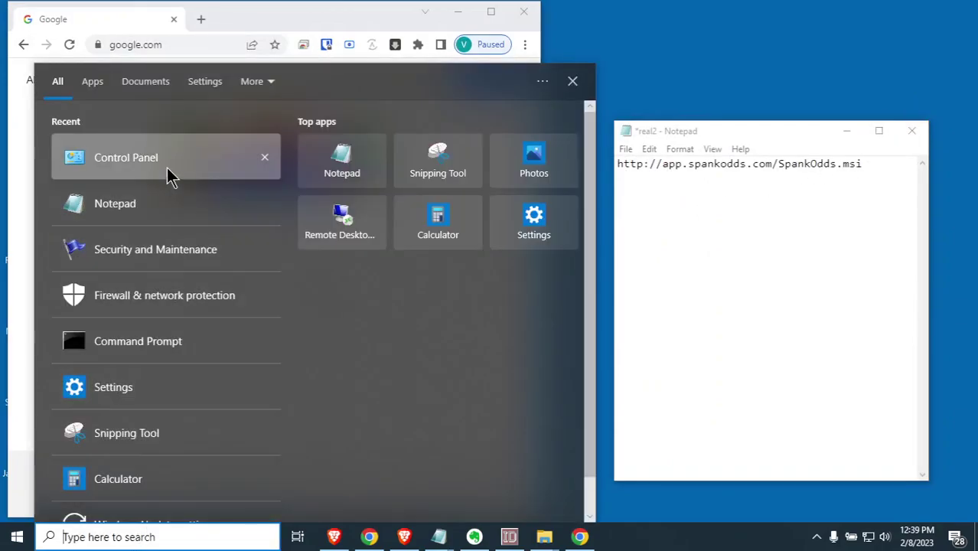
{"action": "left_click", "coordinate": [166, 168]}
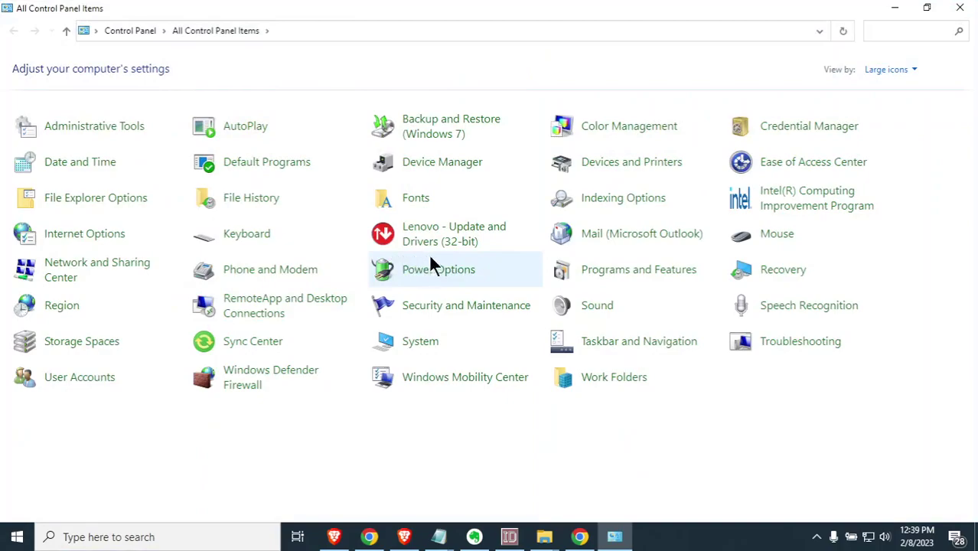
{"action": "left_click", "coordinate": [892, 69]}
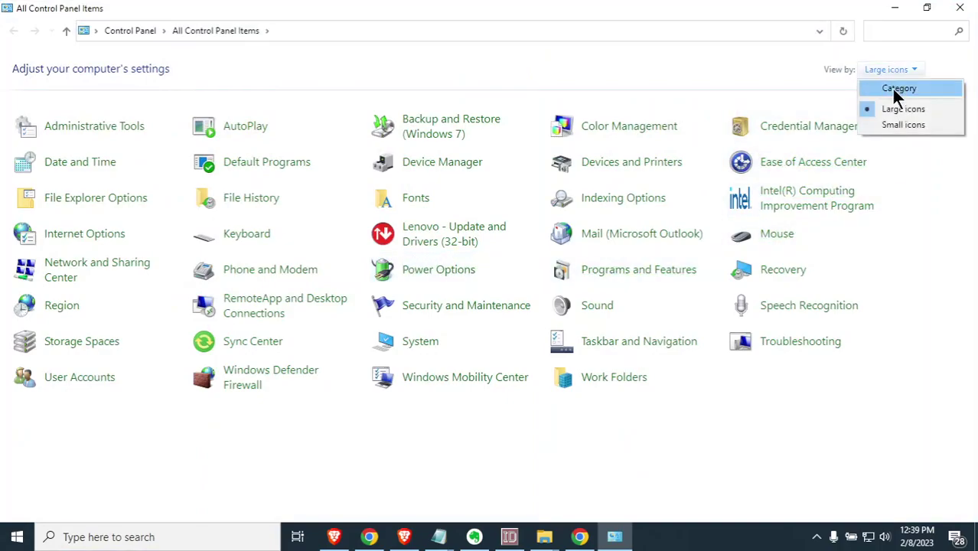
{"action": "left_click", "coordinate": [895, 90]}
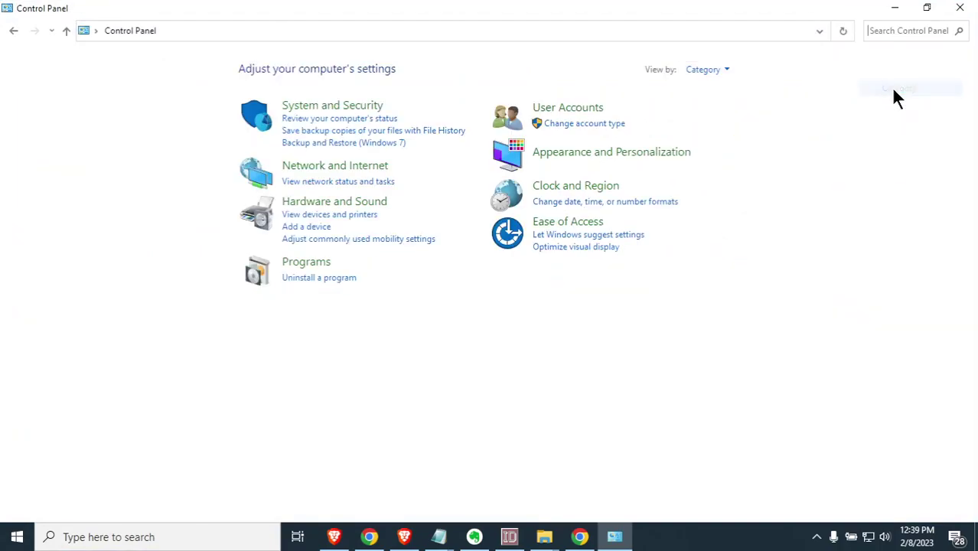
{"action": "left_click", "coordinate": [326, 107]}
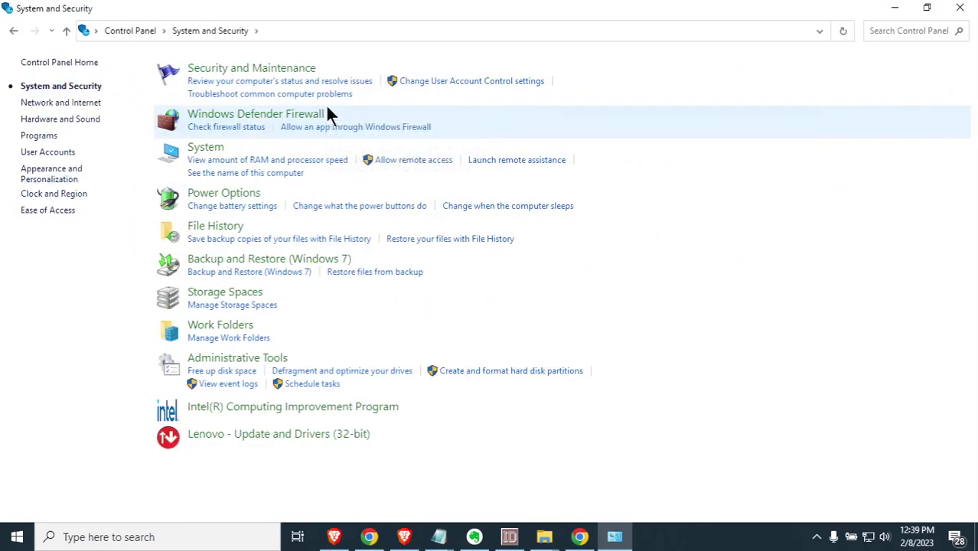
{"action": "left_click", "coordinate": [280, 117]}
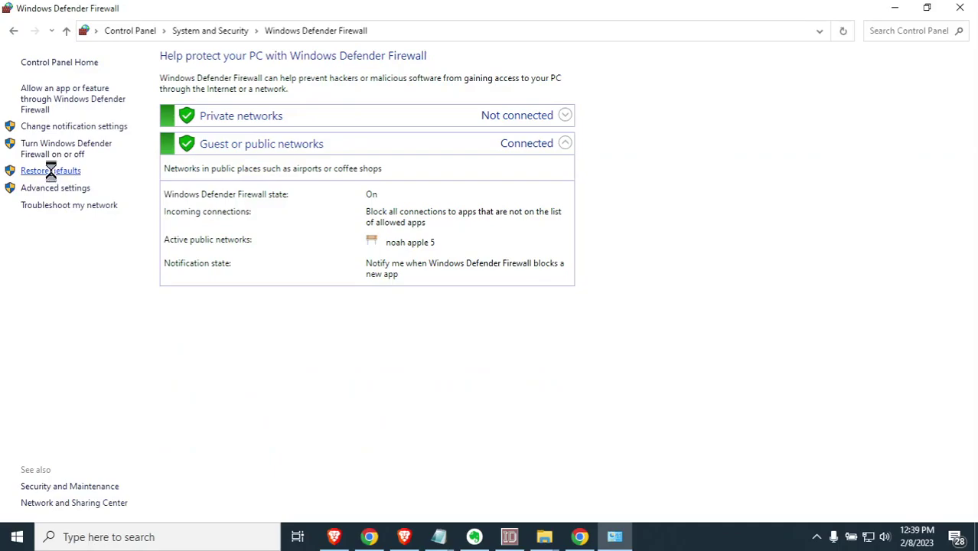
Step: Restore the Windows Defender Firewall default settings, confirm the reset and close the window
{"action": "left_click", "coordinate": [55, 173]}
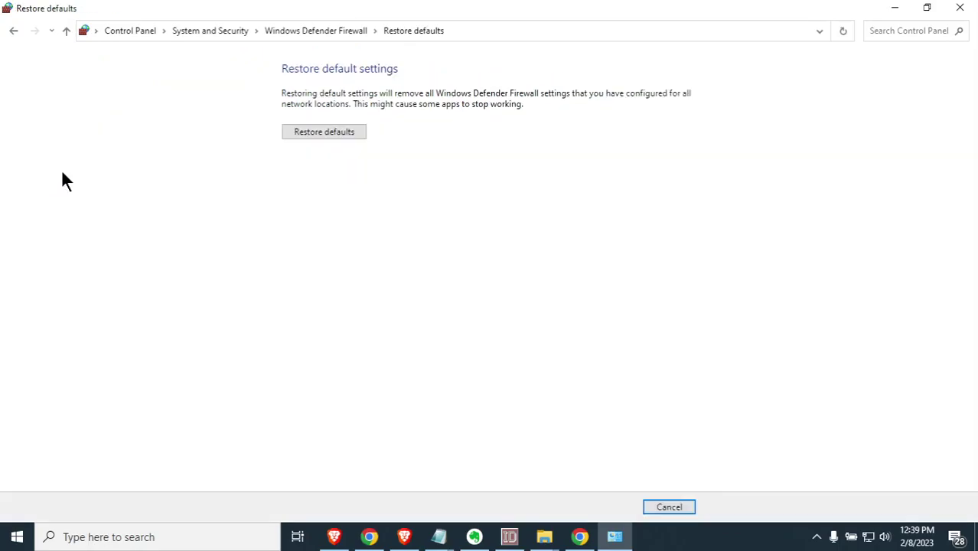
{"action": "left_click", "coordinate": [327, 132]}
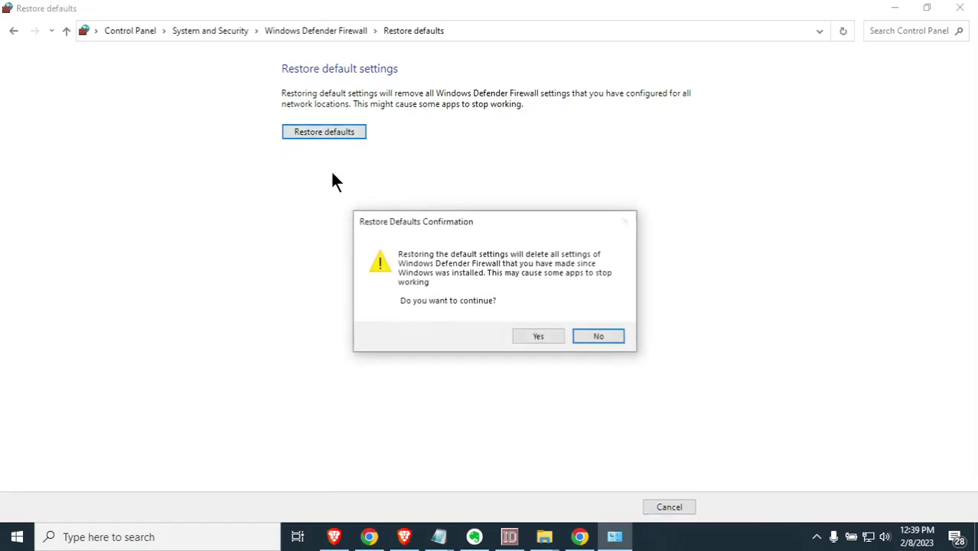
{"action": "left_click", "coordinate": [538, 338]}
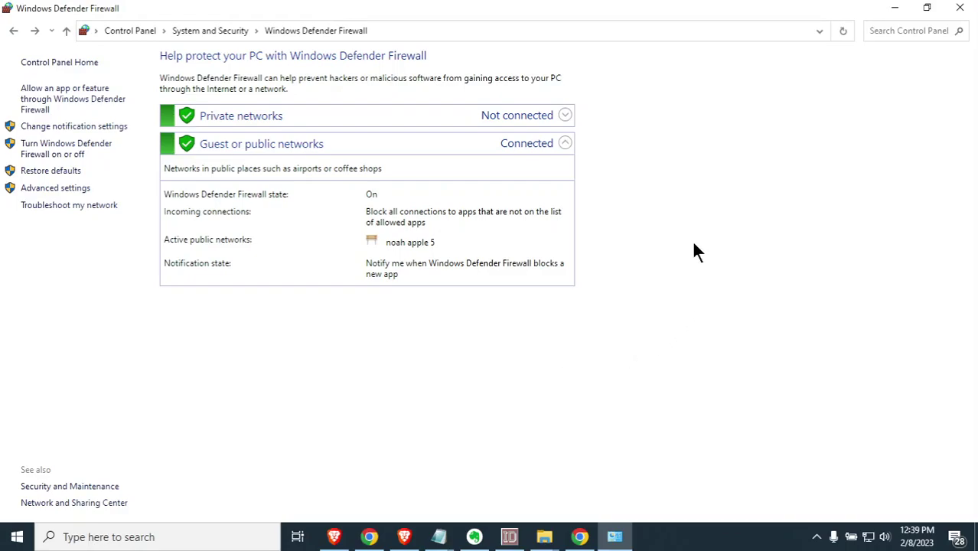
{"action": "left_click", "coordinate": [962, 16]}
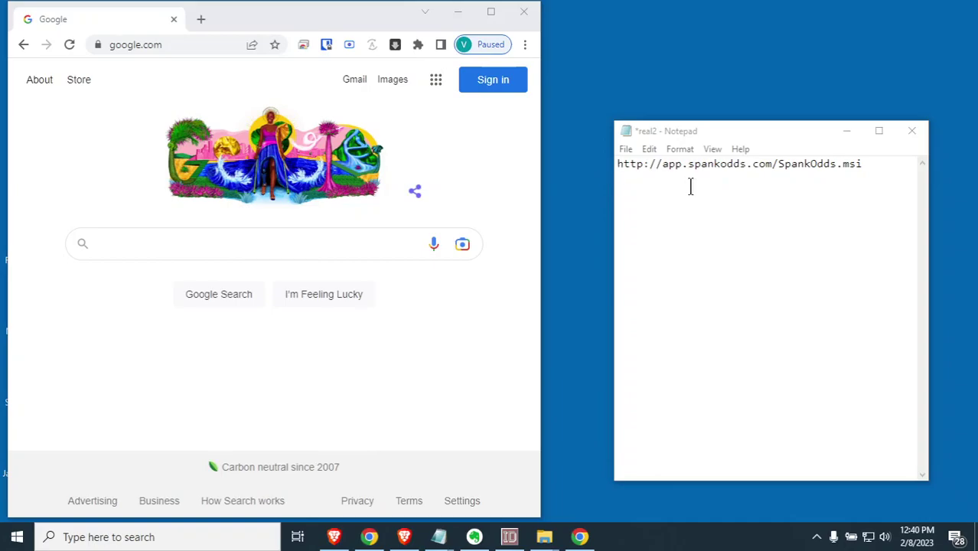
{"action": "left_click", "coordinate": [764, 201]}
{"action": "left_click_drag", "start_coordinate": [889, 166], "coordinate": [607, 164]}
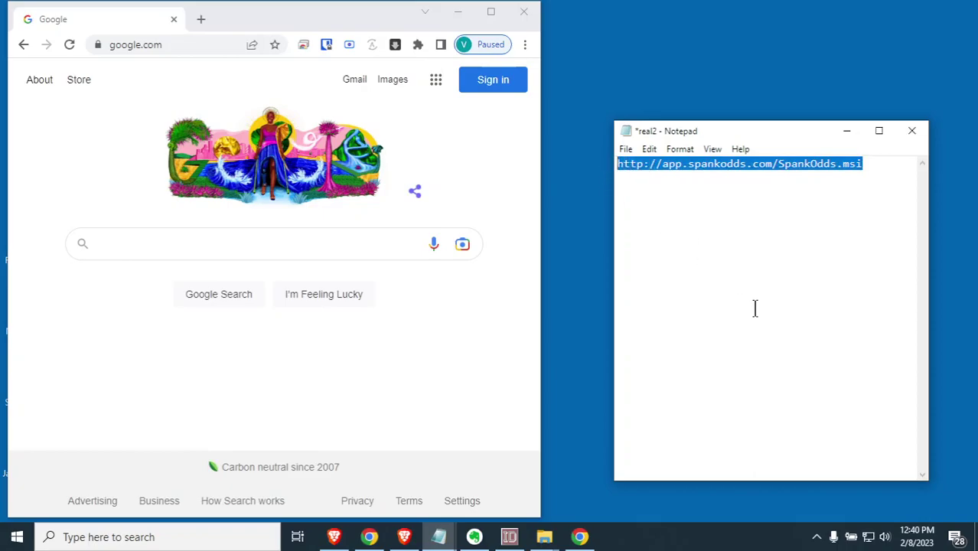
{"action": "right_click", "coordinate": [764, 162]}
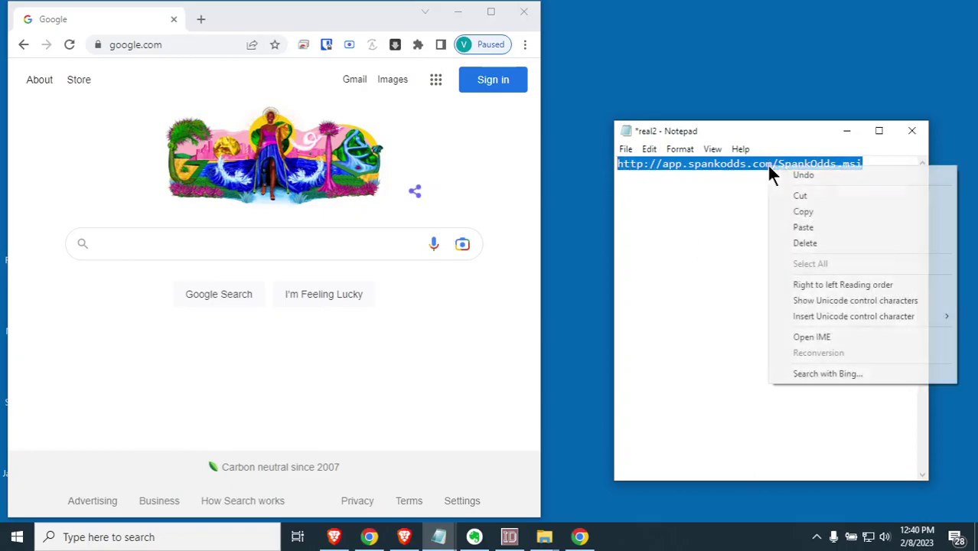
{"action": "left_click", "coordinate": [802, 212]}
{"action": "left_click", "coordinate": [190, 46]}
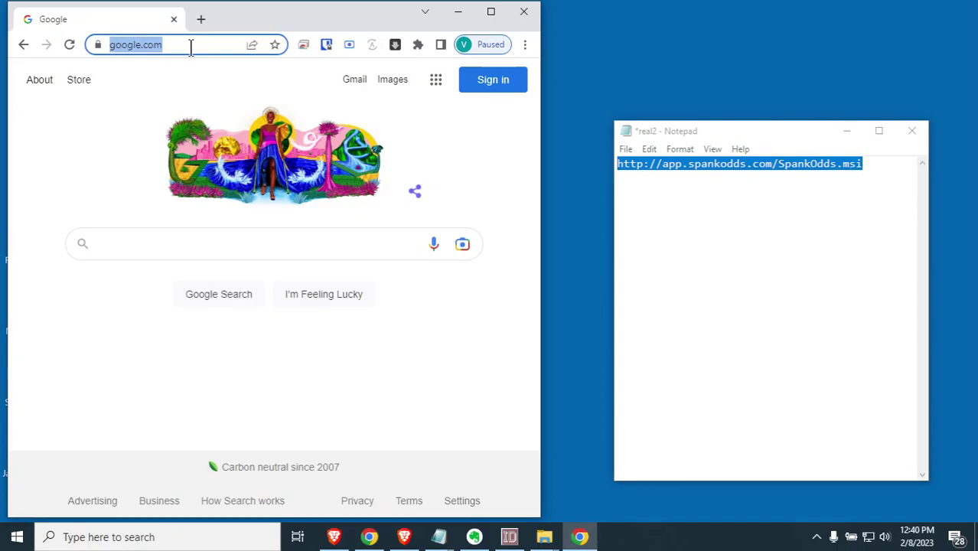
{"action": "key", "text": "ctrl+v"}
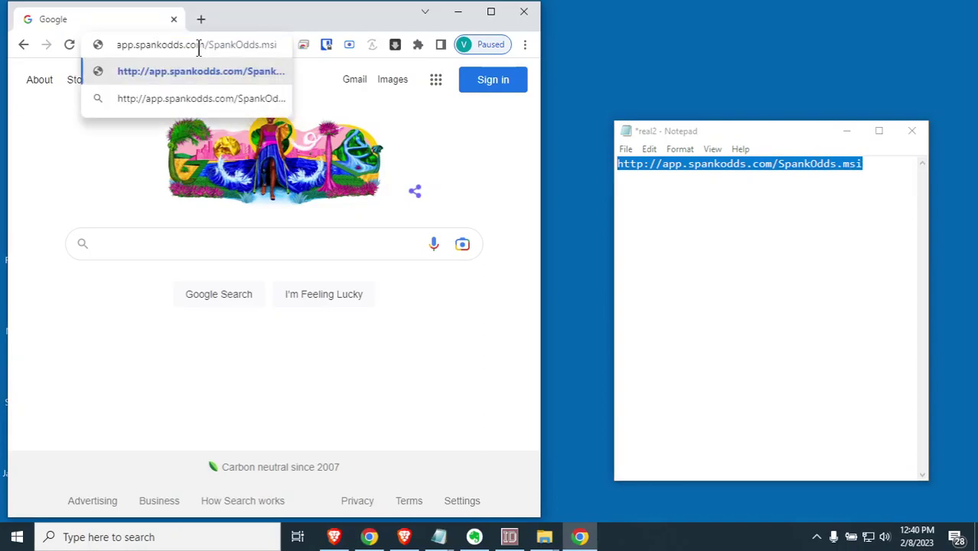
{"action": "key", "text": "Return"}
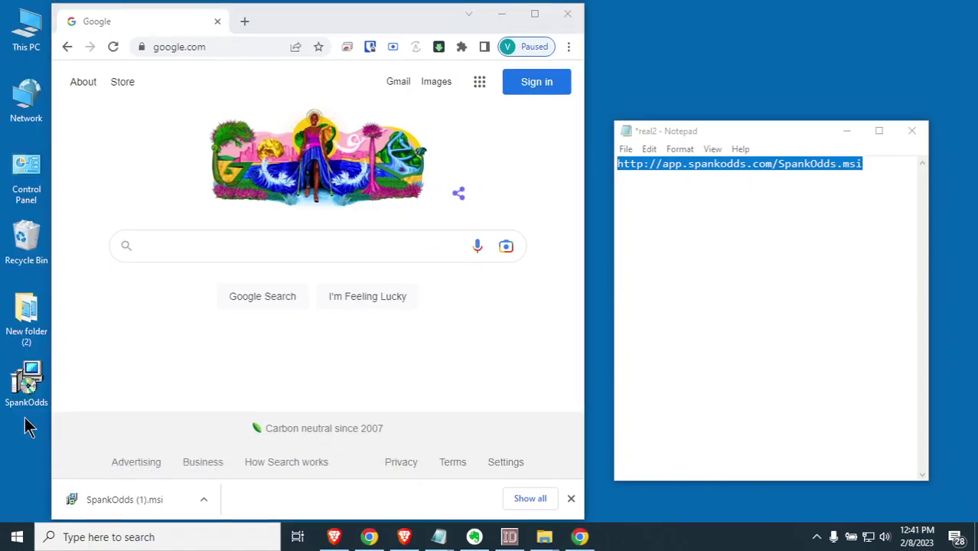
Step: Run the SpankOdds installer from the desktop, complete the setup wizard and launch Spankodds from its desktop shortcut
{"action": "double_click", "coordinate": [26, 382]}
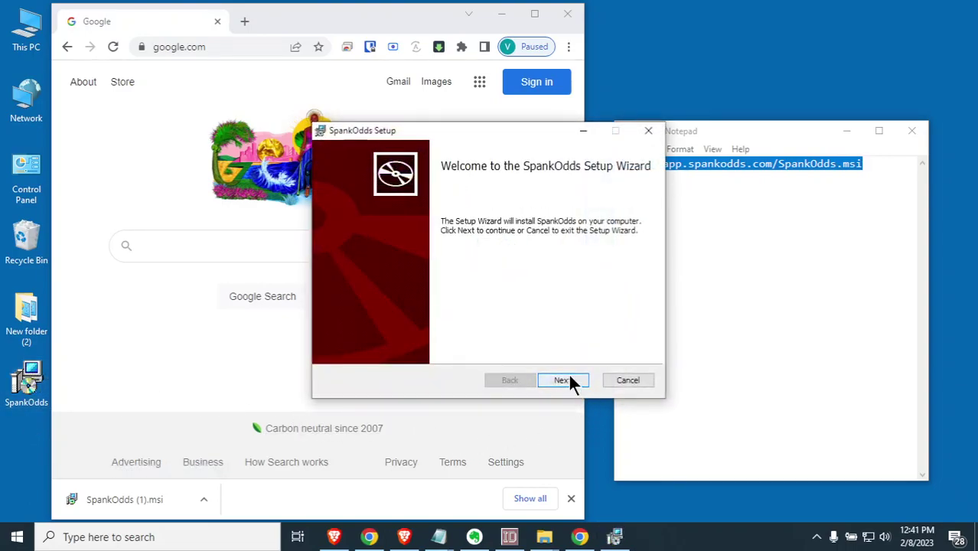
{"action": "left_click", "coordinate": [567, 377]}
{"action": "left_click", "coordinate": [570, 381]}
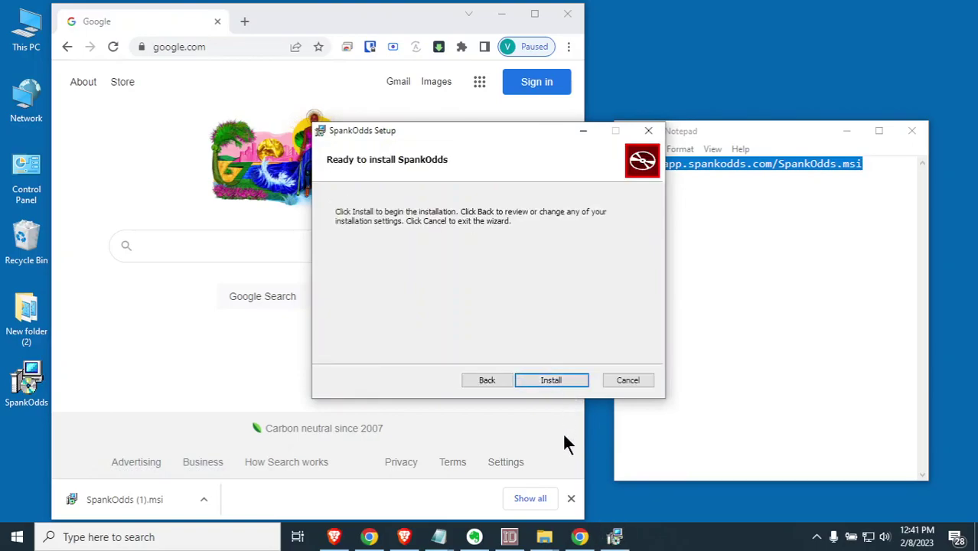
{"action": "left_click", "coordinate": [557, 379]}
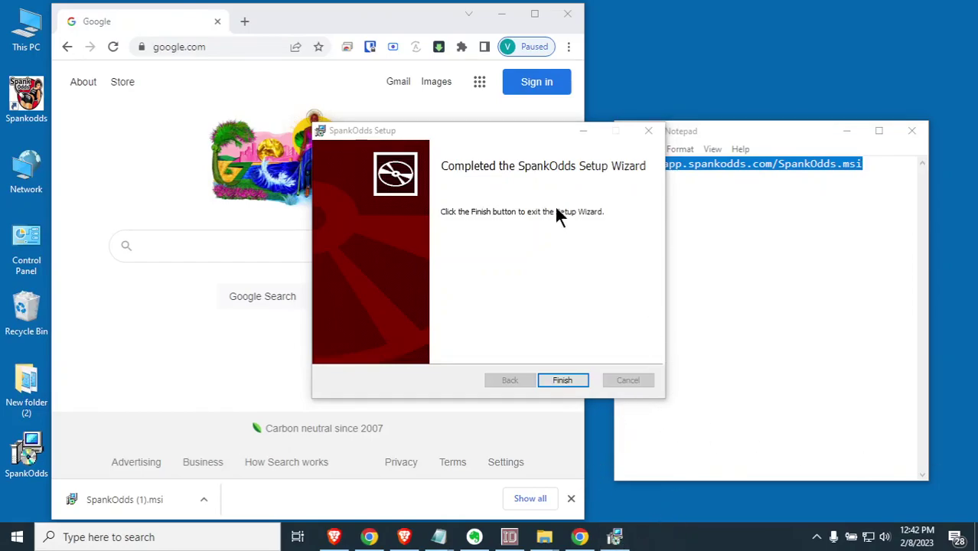
{"action": "left_click", "coordinate": [563, 382]}
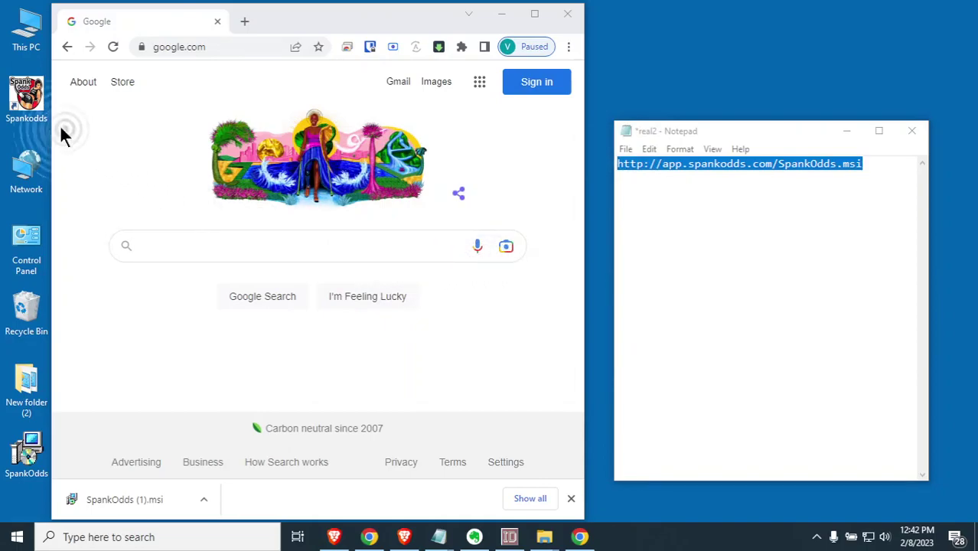
{"action": "double_click", "coordinate": [35, 115]}
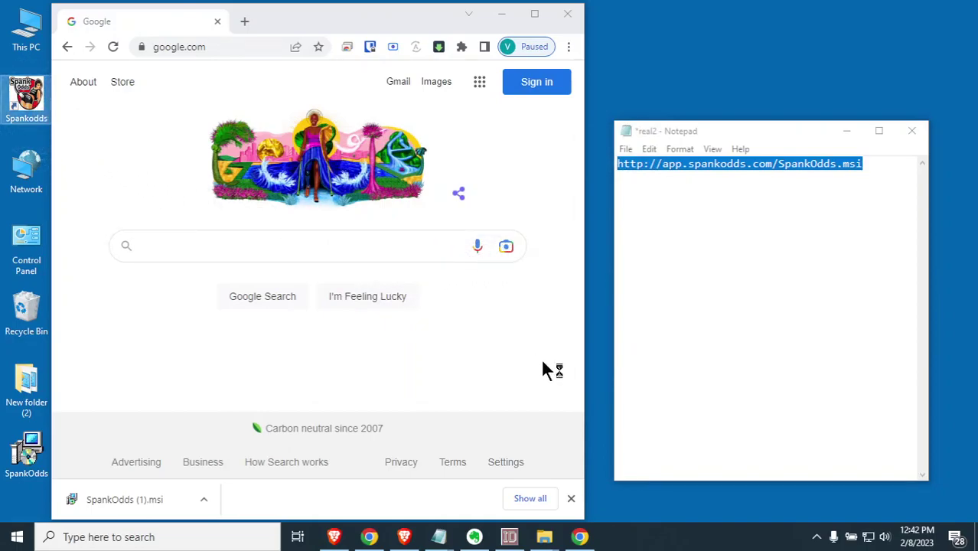